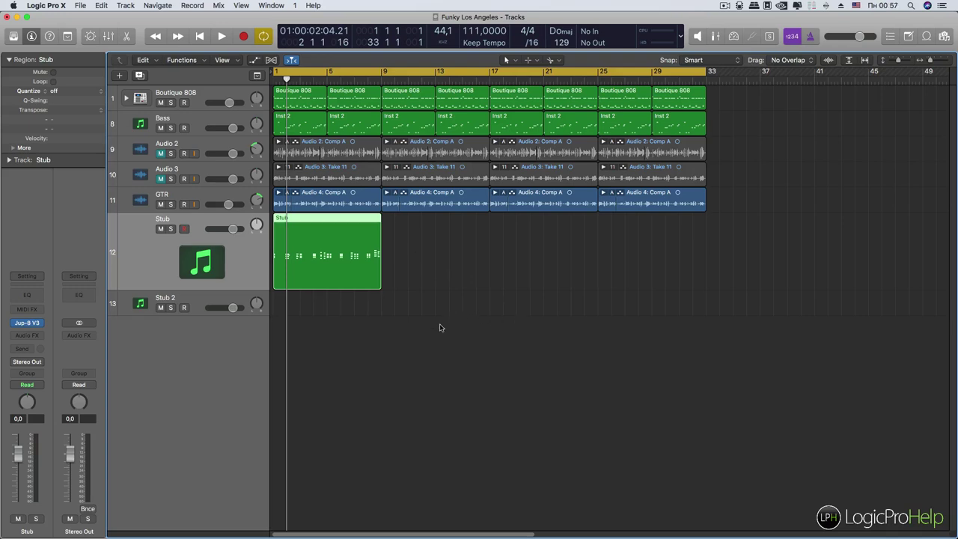
click(431, 345)
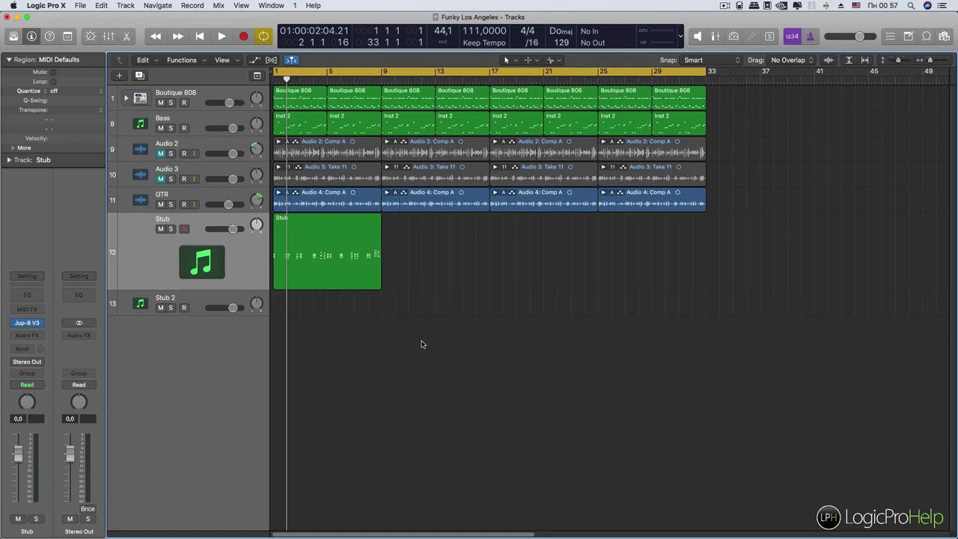
click(421, 344)
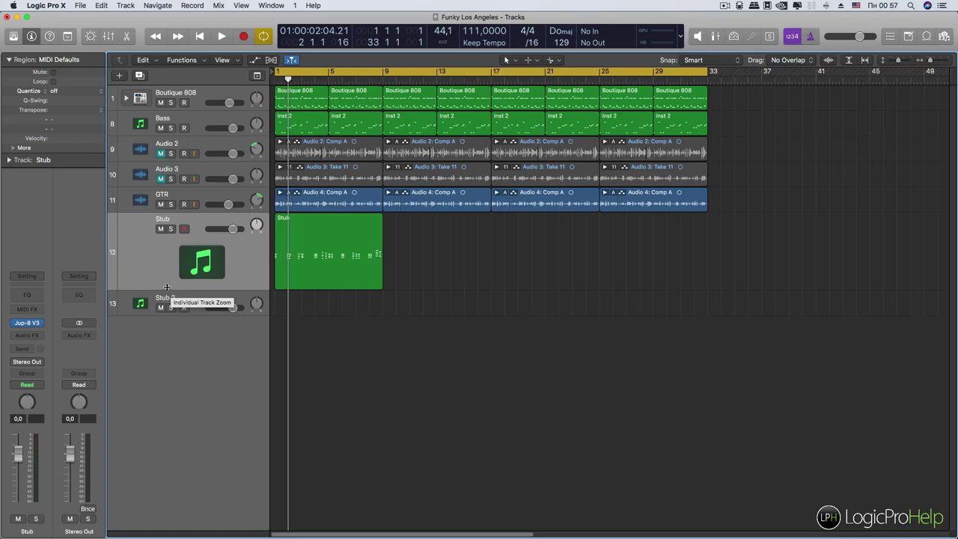
click(356, 282)
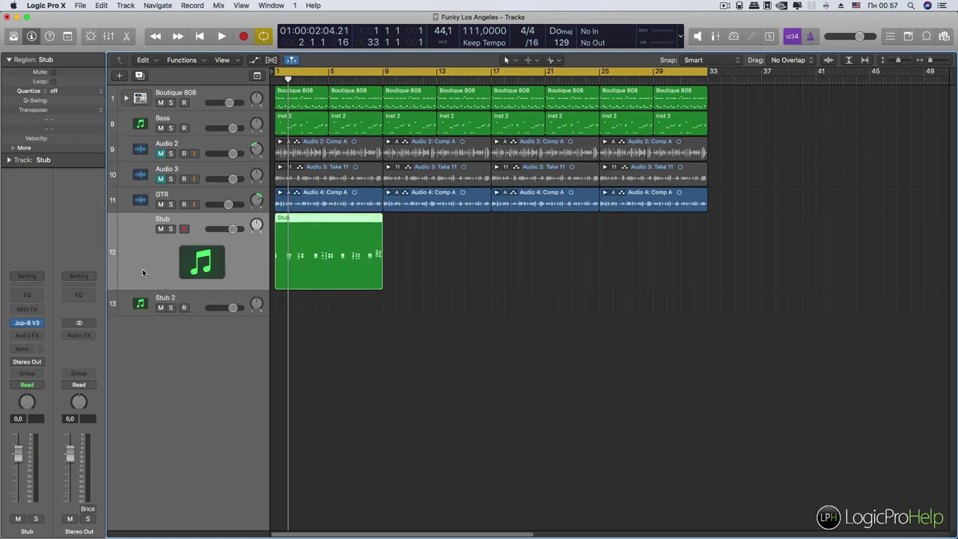
click(410, 332)
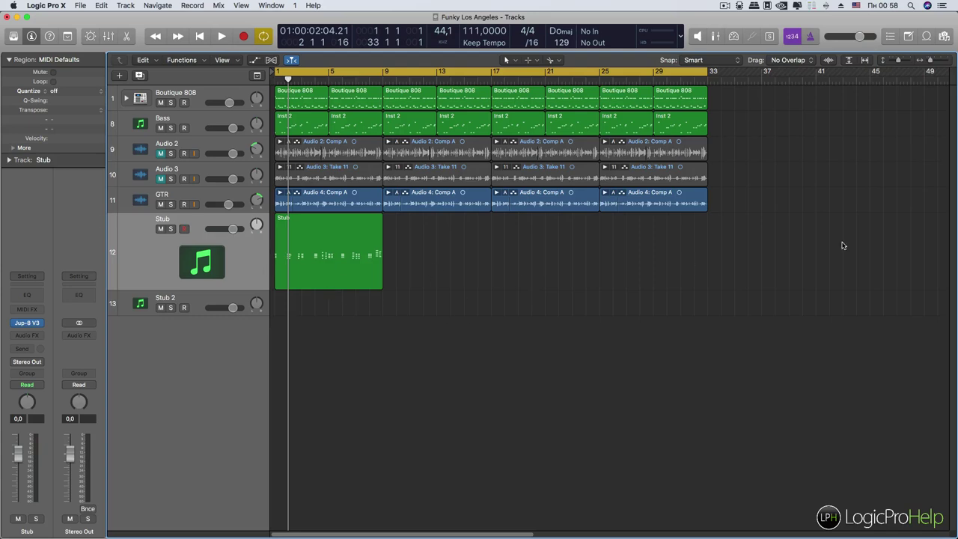
Switch to Finder and examine the recordings in the Audio Files folder of the Funky Los Angeles project.
drag(957, 250, 438, 250)
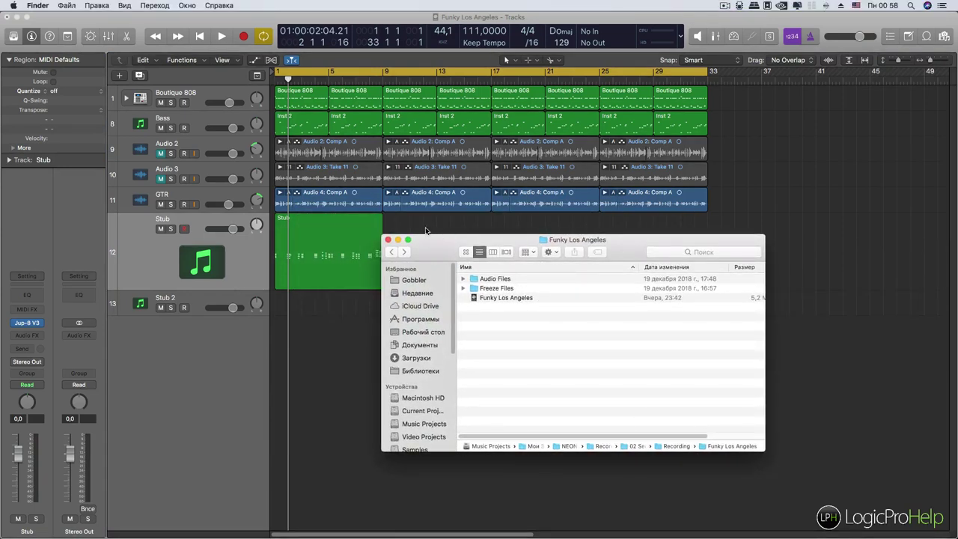
click(487, 288)
click(479, 279)
double_click(479, 279)
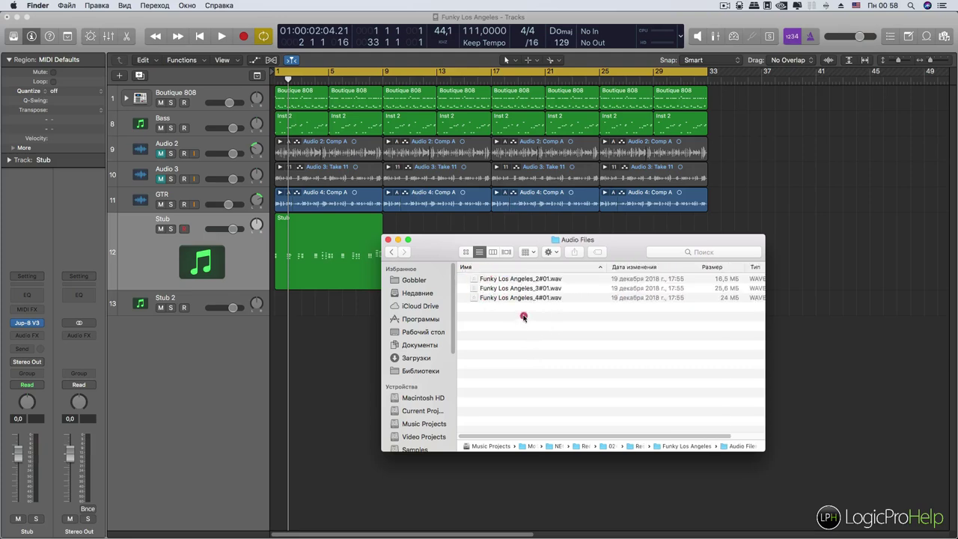
drag(524, 316, 516, 281)
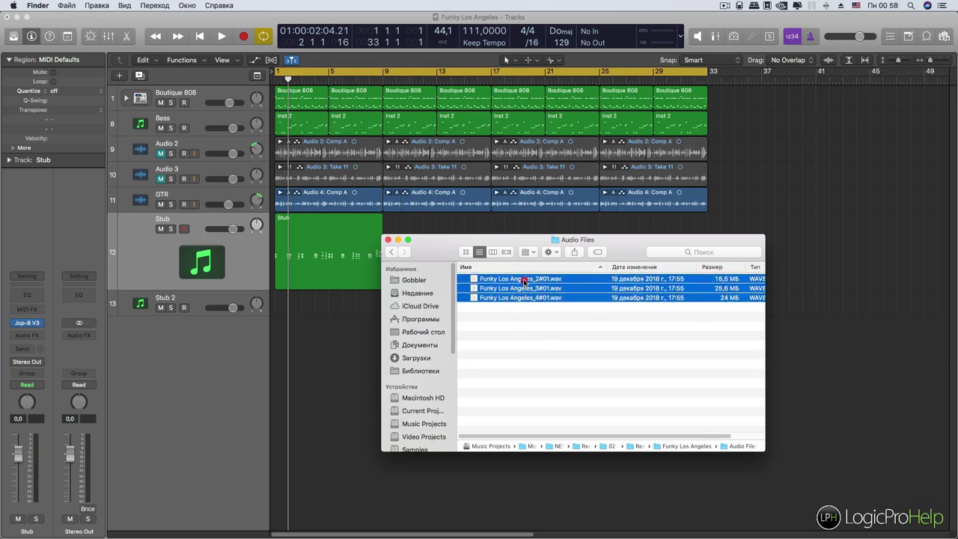
click(392, 255)
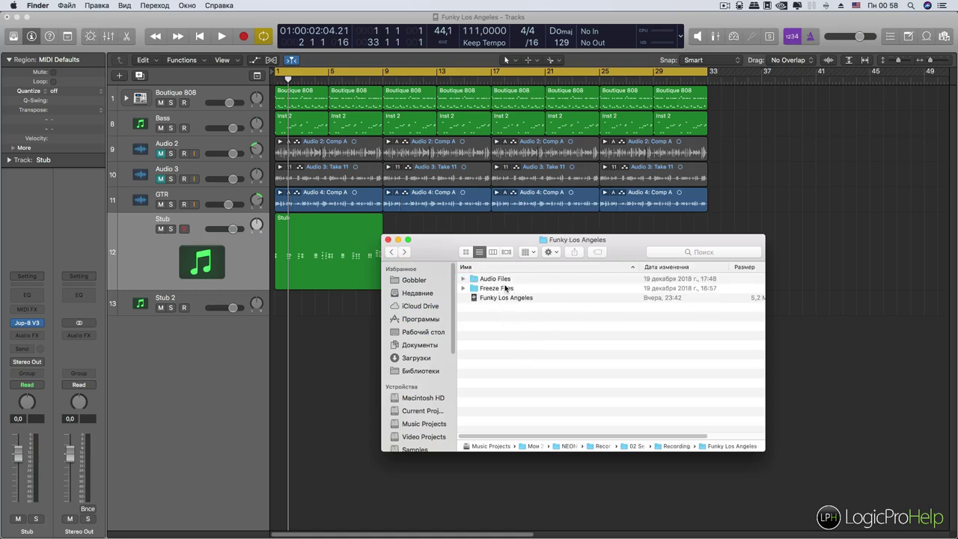
Check the contents of the project's Freeze Files folder, move the Finder window aside and return to Logic Pro X.
double_click(496, 288)
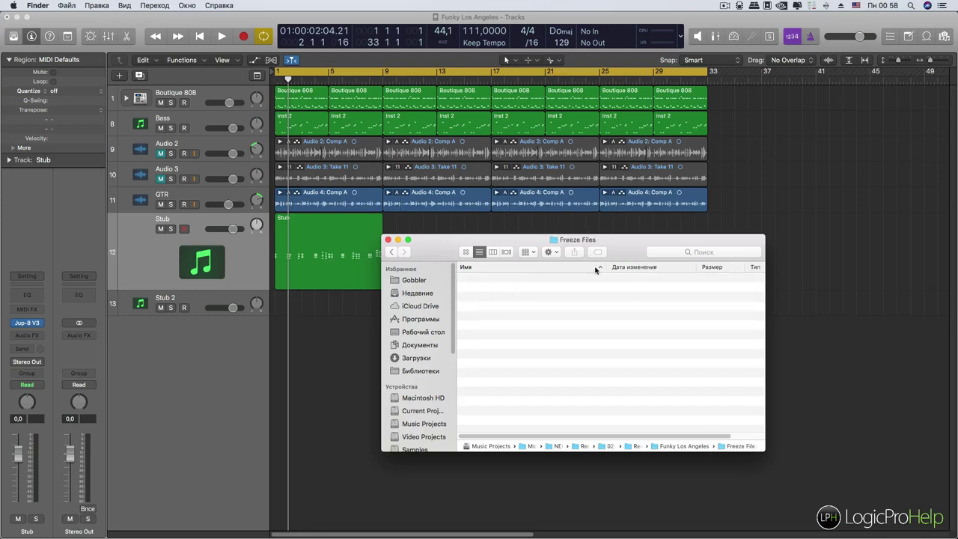
click(568, 329)
drag(446, 250, 562, 258)
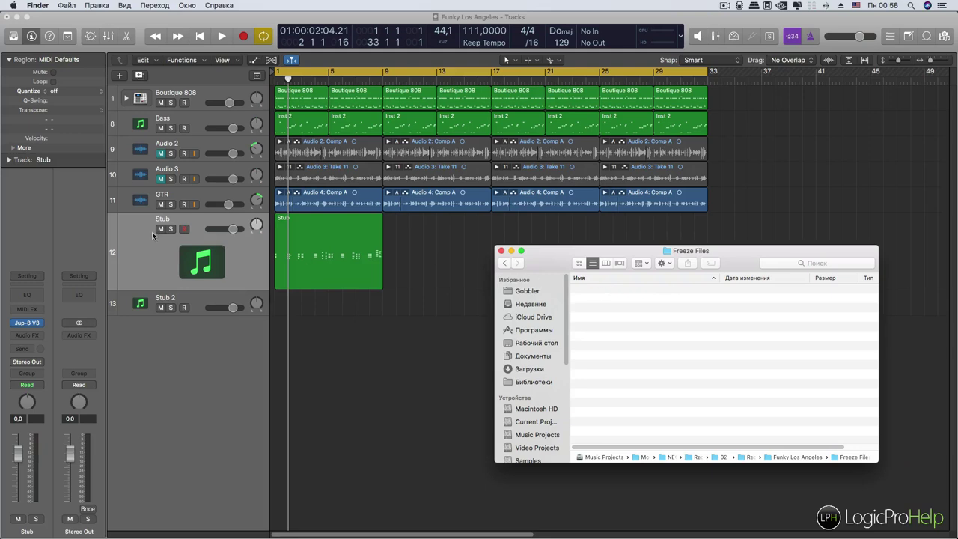
click(648, 321)
drag(539, 253, 957, 262)
click(484, 373)
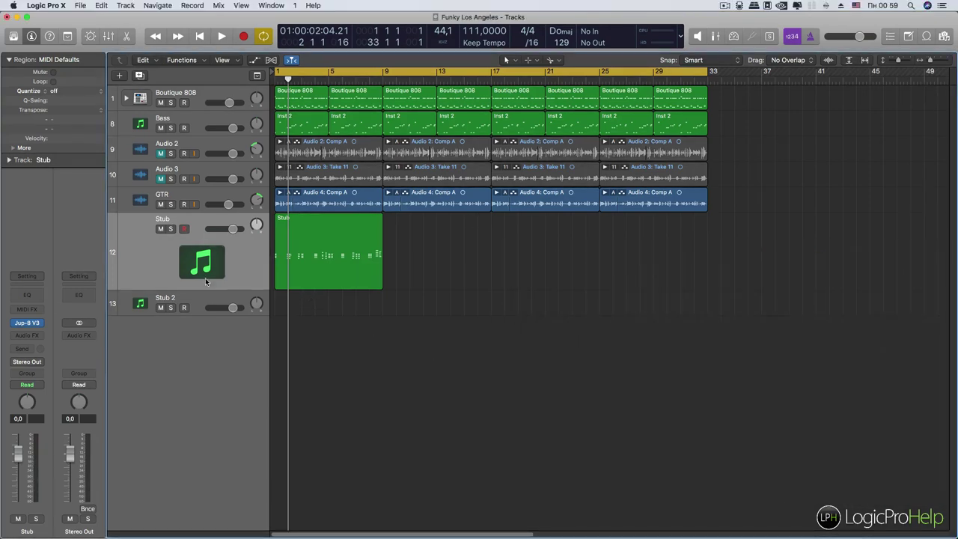
Widen the track header area and add the Freeze button to the track headers.
click(293, 277)
drag(271, 262, 322, 261)
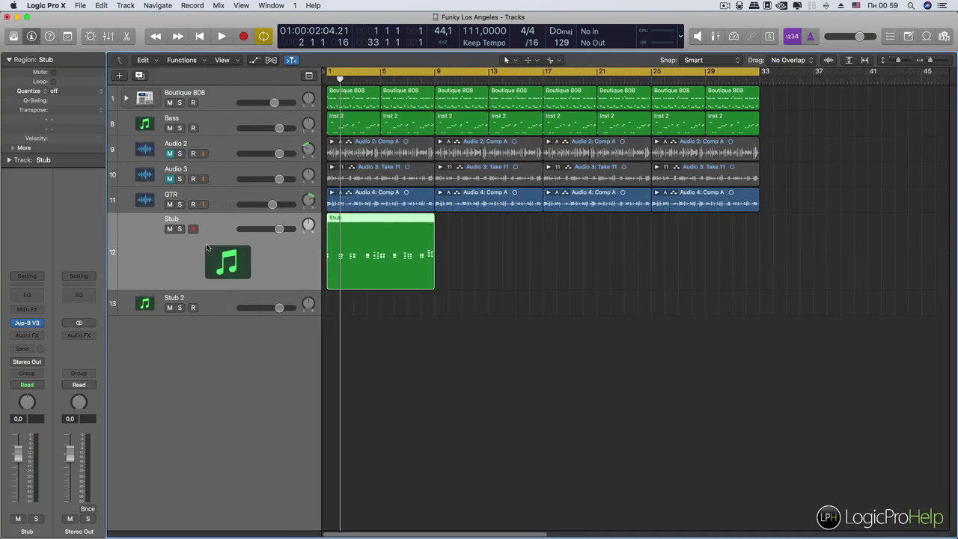
right_click(171, 253)
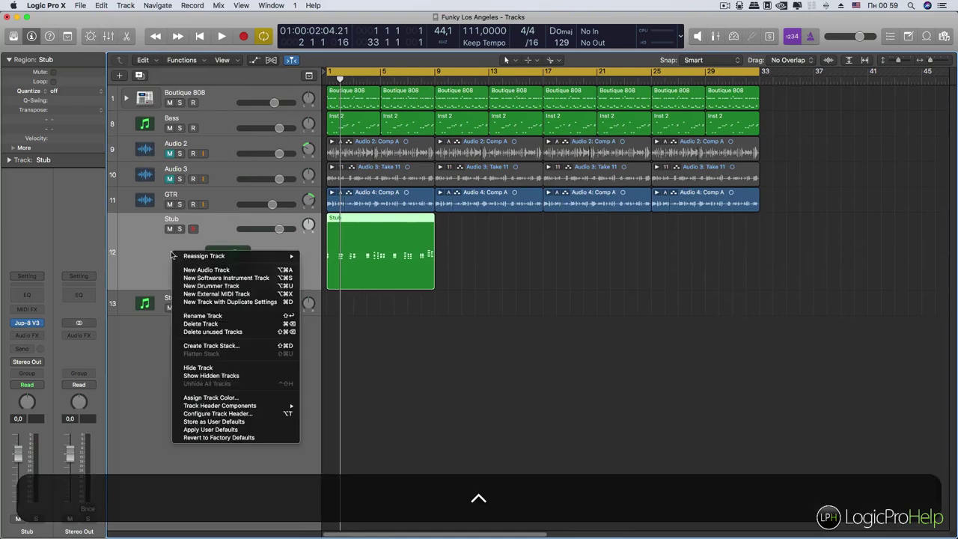
click(129, 252)
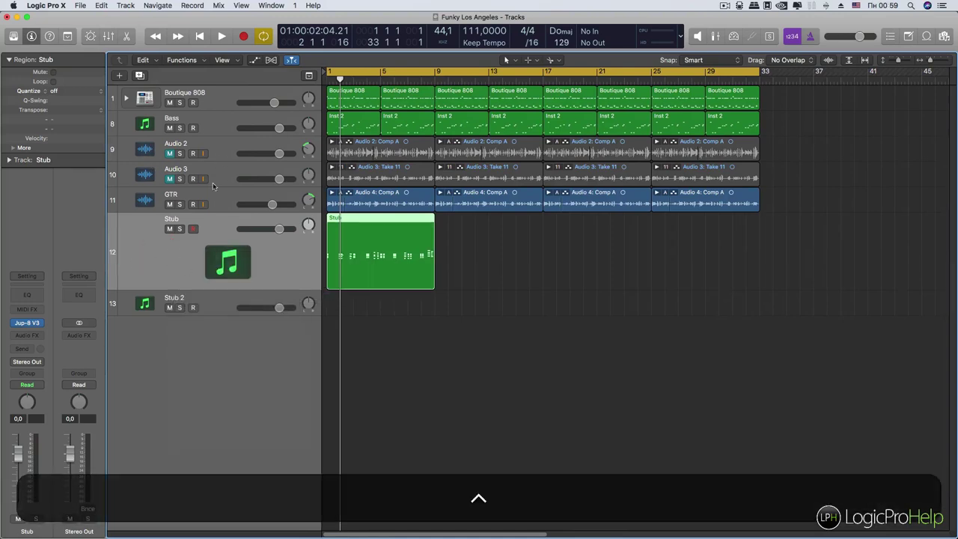
right_click(171, 252)
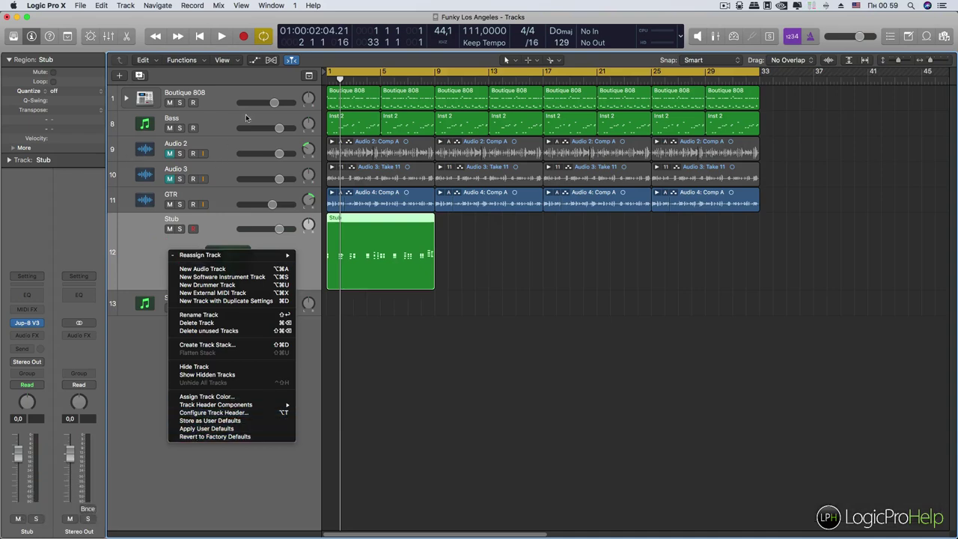
click(203, 415)
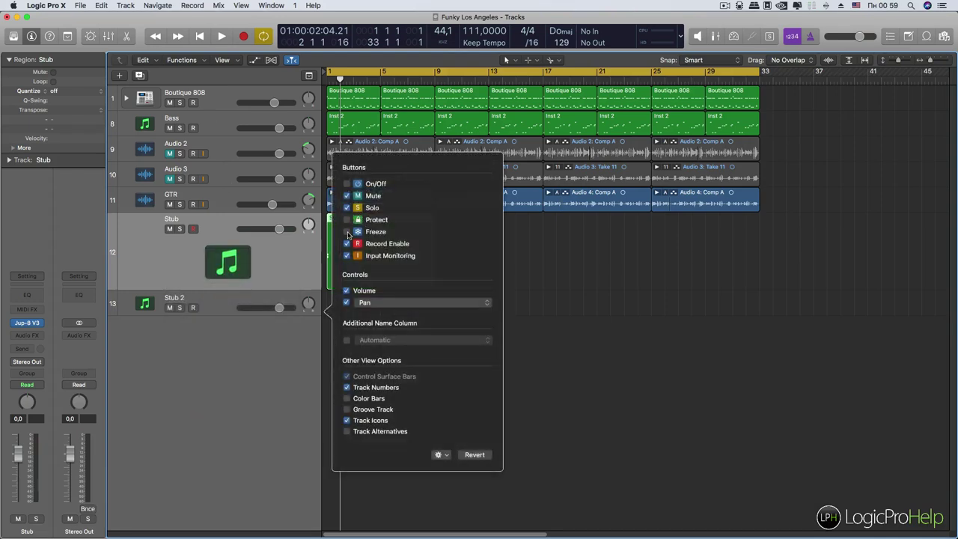
click(347, 232)
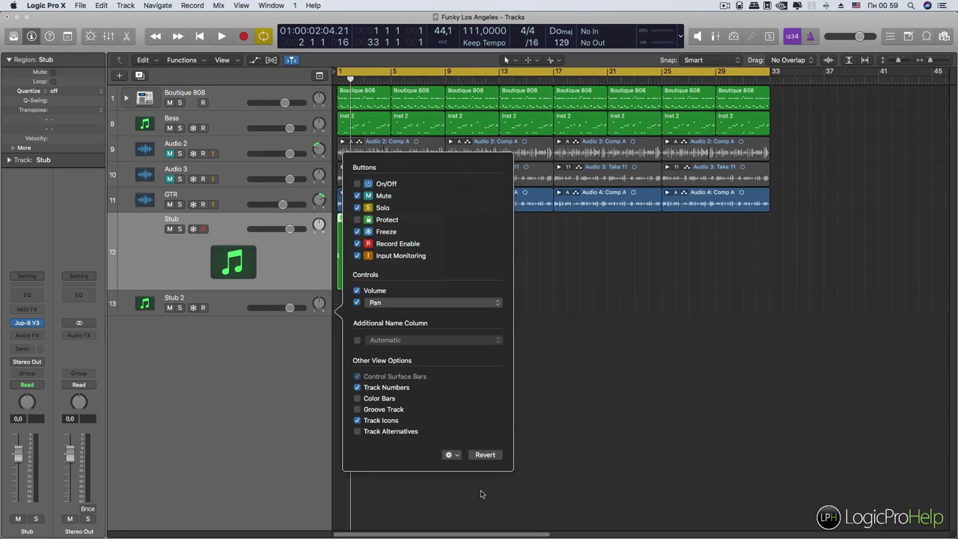
click(274, 398)
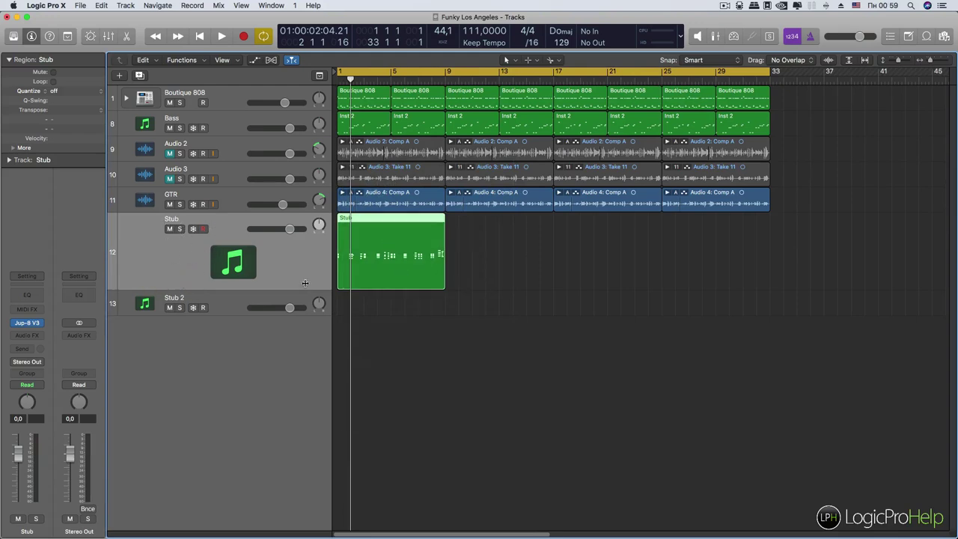
Turn on Freeze for the Stub track and start playback to render its freeze file.
click(159, 263)
click(29, 323)
click(13, 28)
click(193, 229)
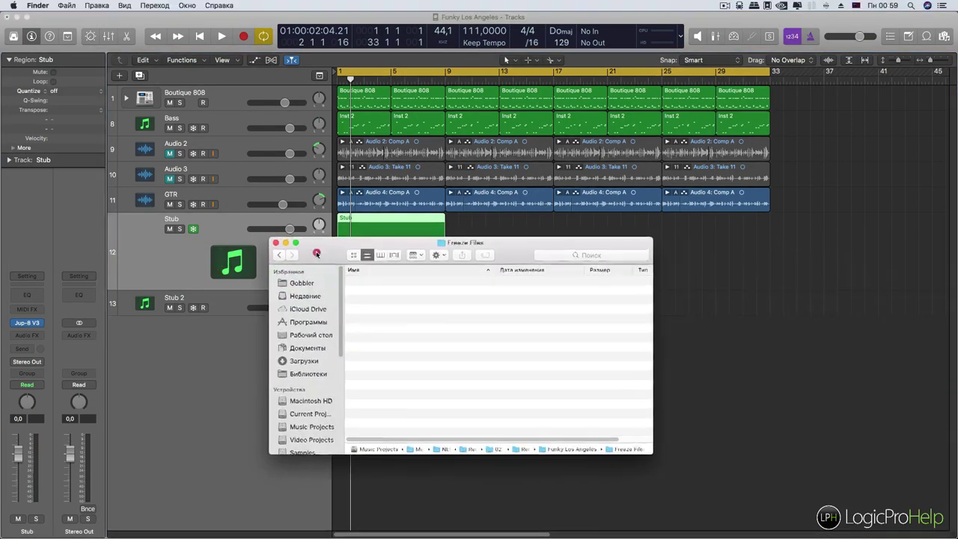
drag(316, 254, 447, 319)
key(space)
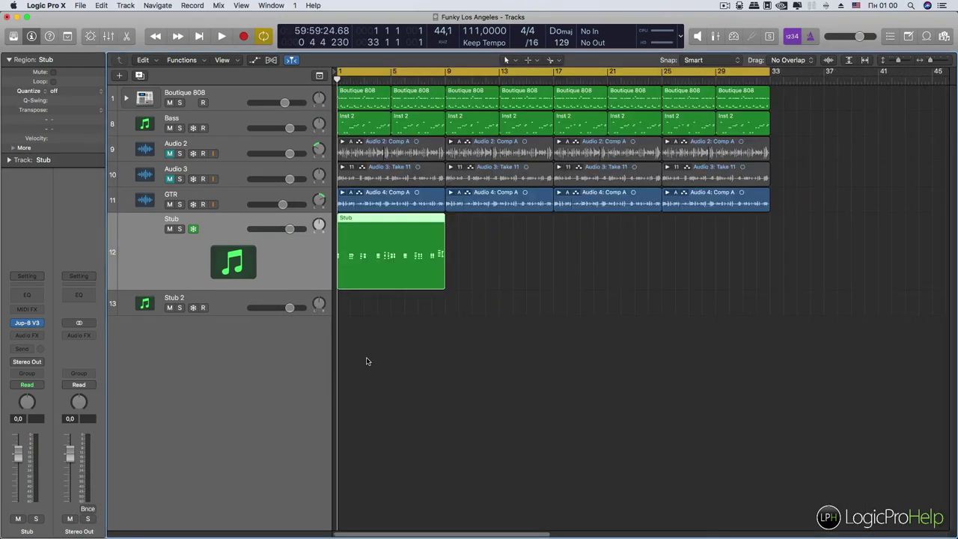
Play the song with the frozen Stub track, check the Freeze Files folder in Finder and stop playback in Logic Pro X.
scroll(463, 359, down, 5)
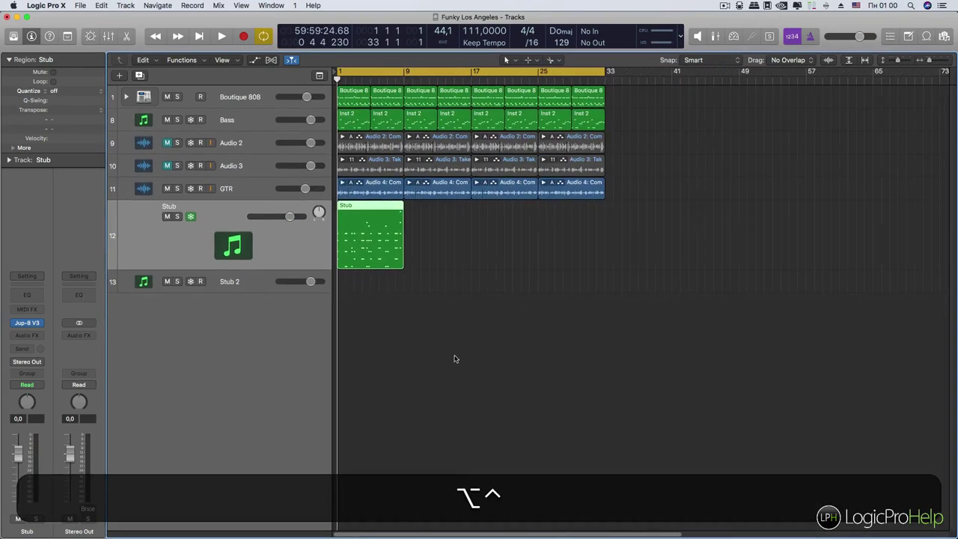
key(space)
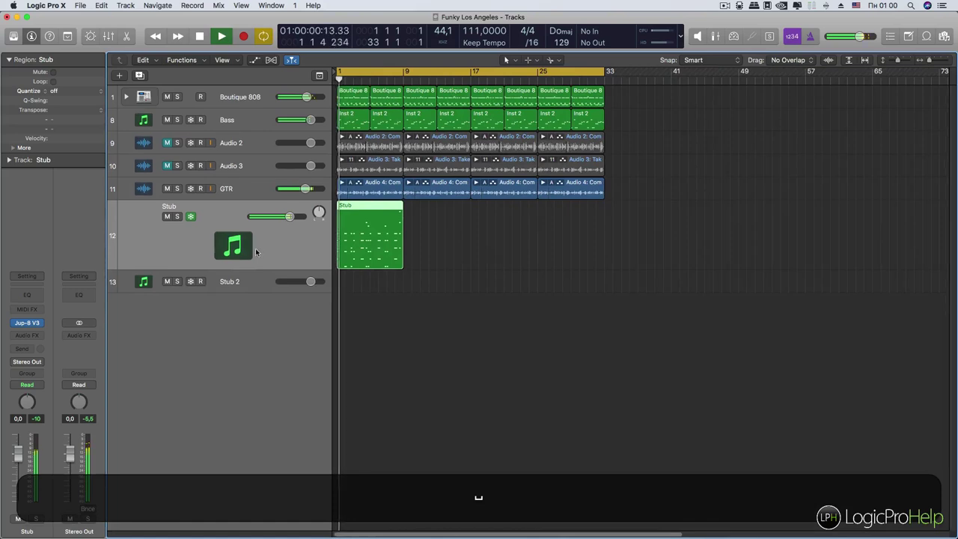
click(74, 524)
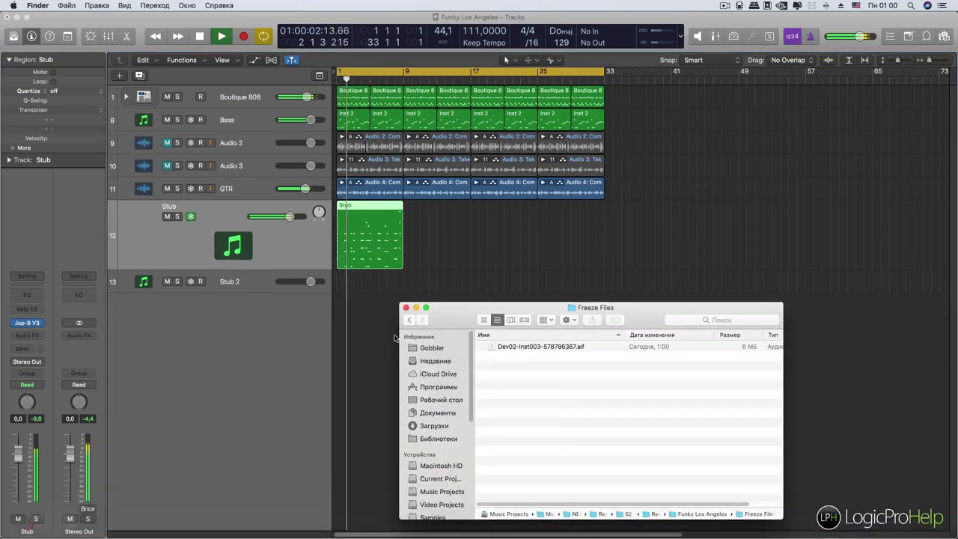
drag(475, 315, 425, 276)
key(space)
key(space)
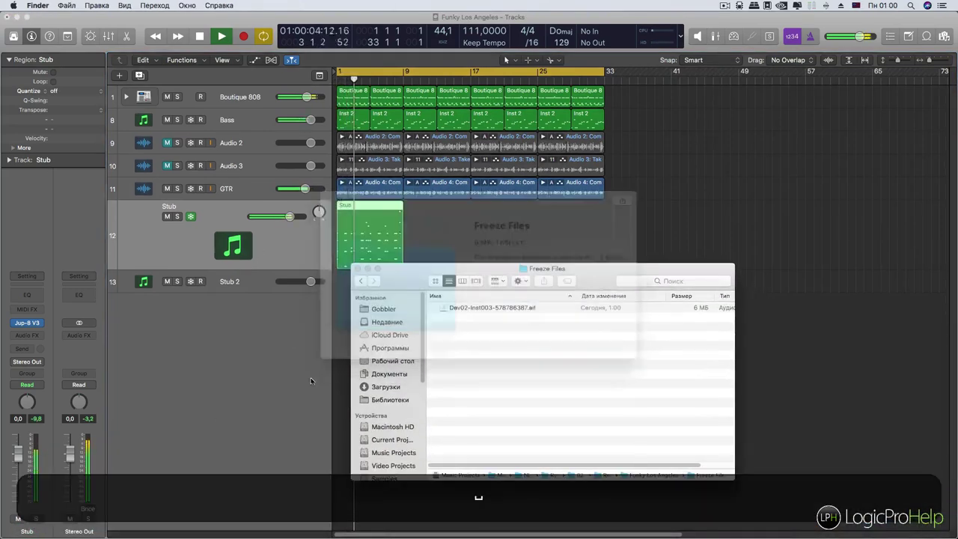
click(535, 351)
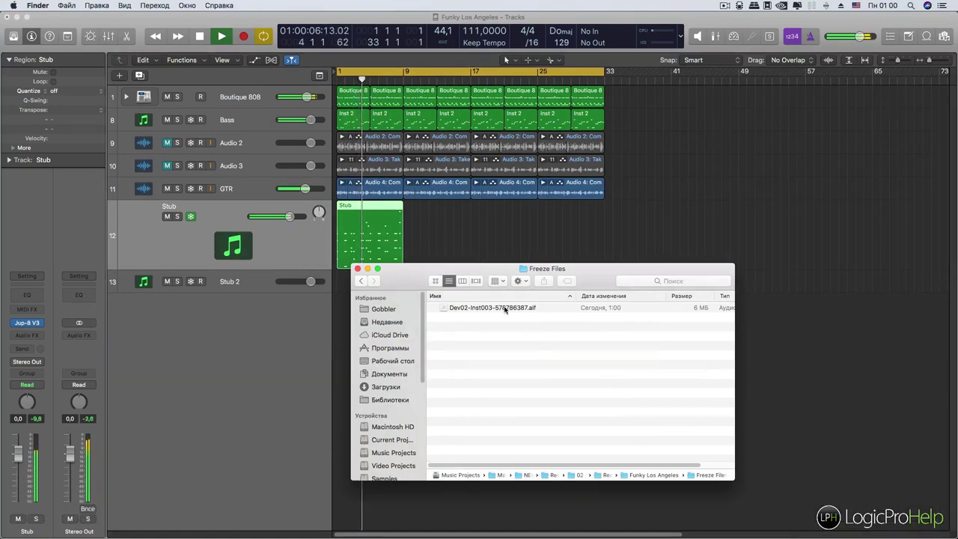
click(277, 324)
key(space)
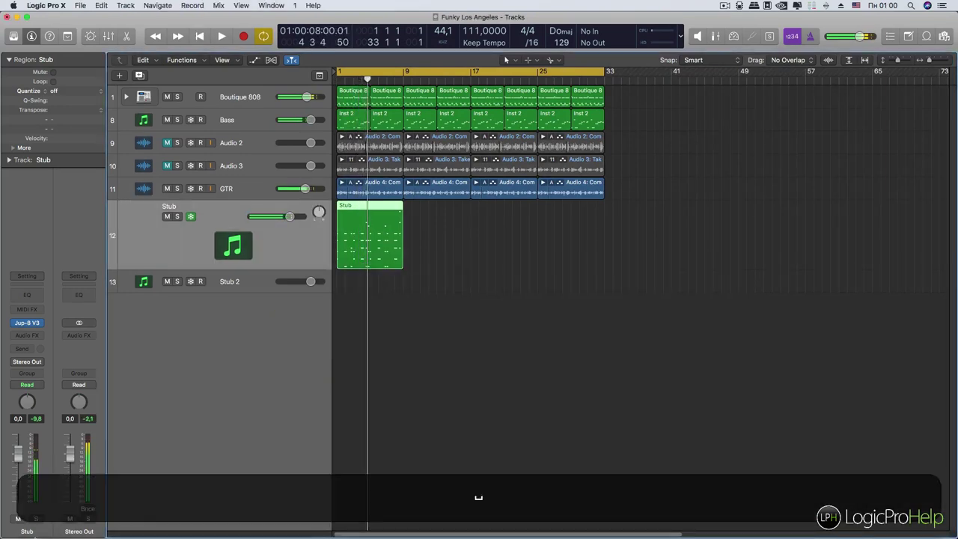
Switch to Finder, examine the Stub track's freeze file details and go back to the Funky Los Angeles folder.
click(30, 528)
click(531, 308)
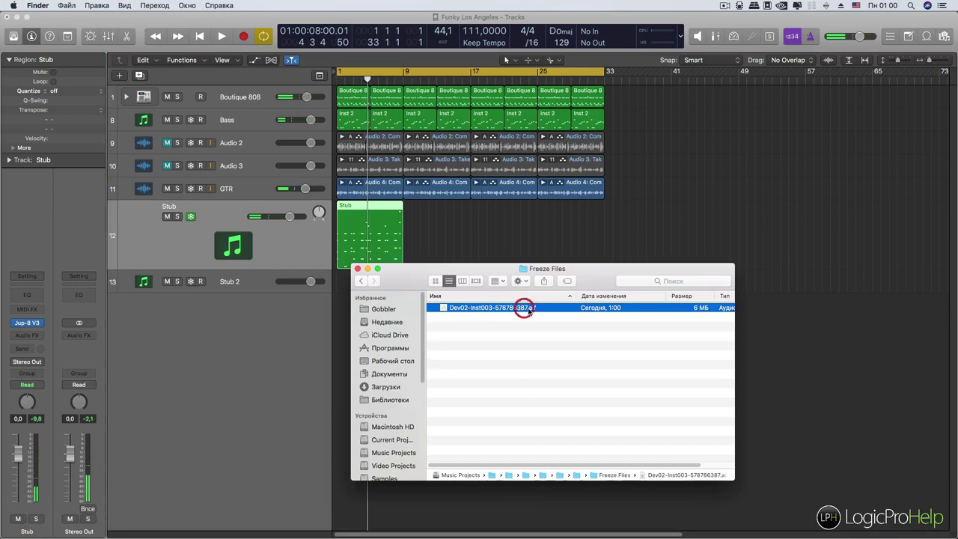
scroll(530, 310, right, 5)
scroll(530, 311, left, 5)
scroll(536, 310, left, 1)
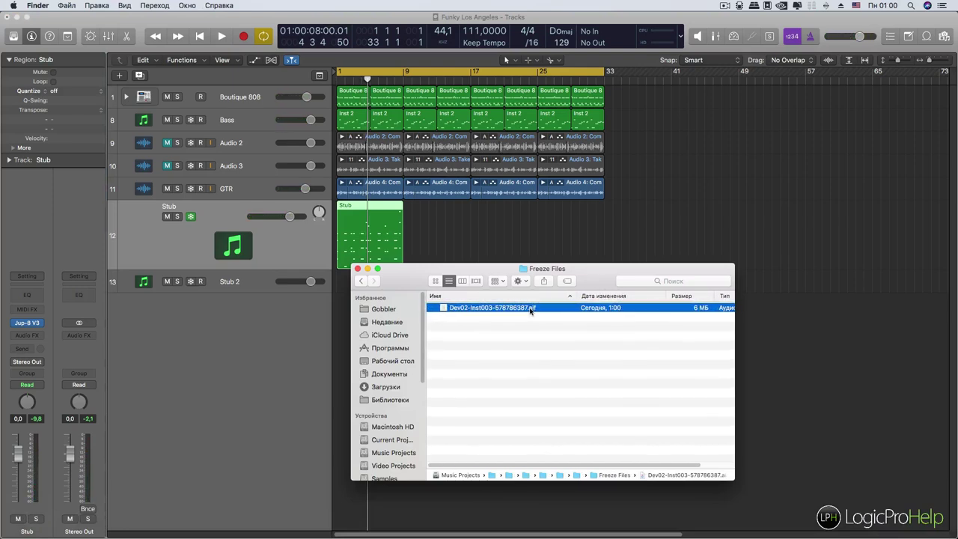
scroll(581, 342, right, 5)
scroll(581, 342, left, 5)
drag(400, 268, 560, 203)
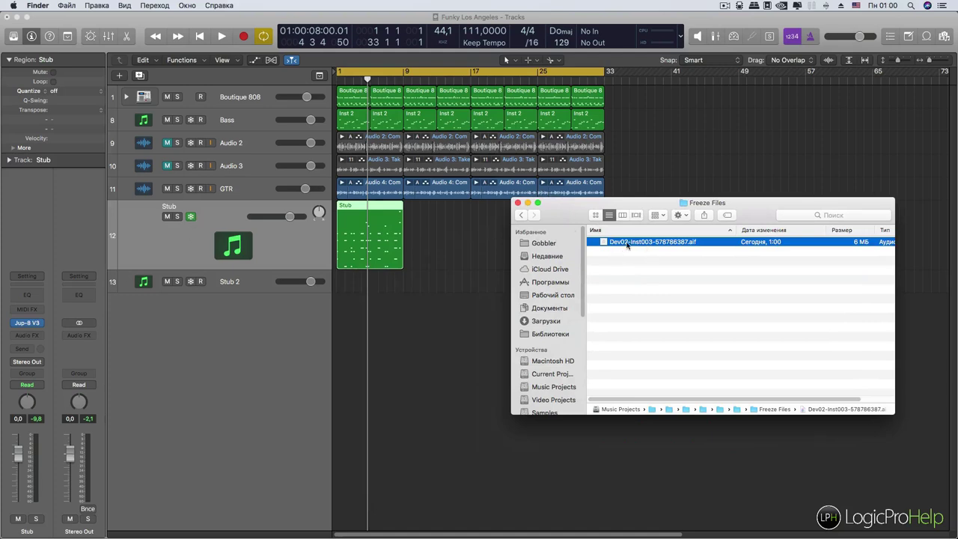
click(523, 216)
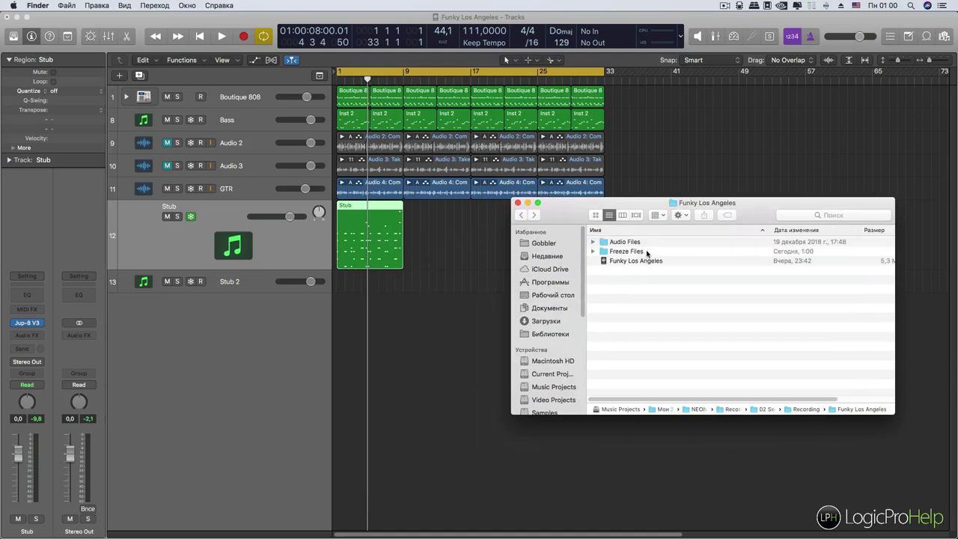
Return to Logic Pro X, briefly play the song from the start and select the Stub track.
click(434, 374)
key(space)
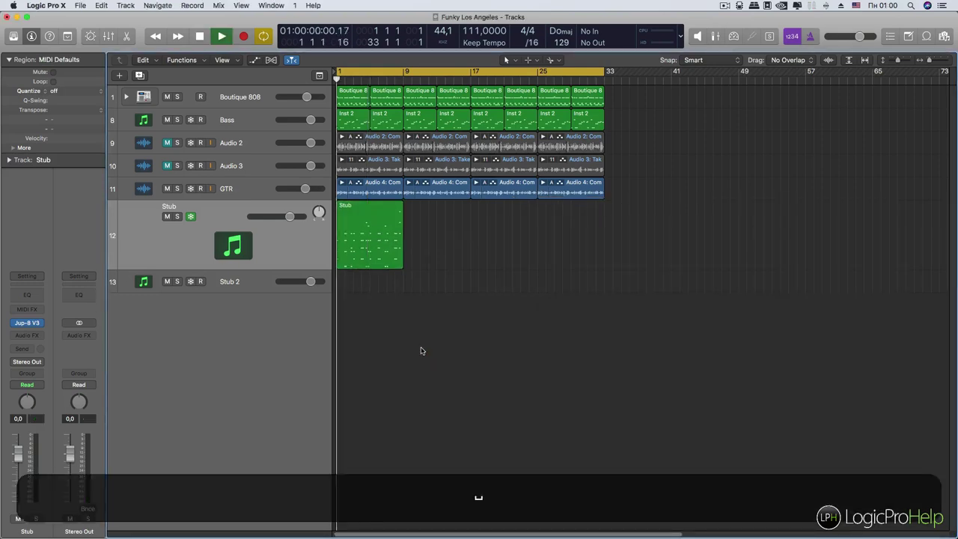
click(132, 260)
key(space)
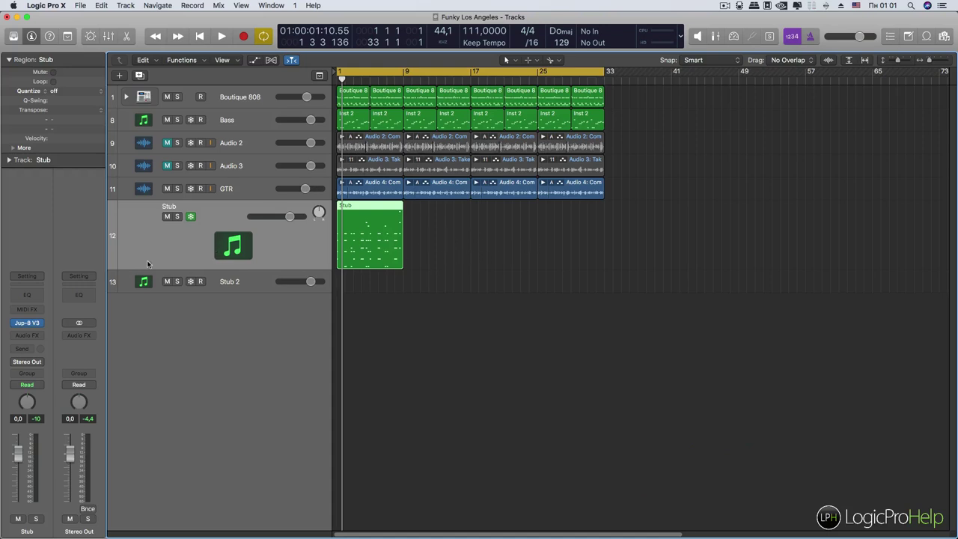
Lower the frozen Stub track's volume to -8.0 dB and audition the change.
mouse_move(286, 215)
mouse_down()
mouse_move(301, 216)
mouse_move(290, 217)
mouse_up()
drag(319, 215, 267, 220)
key(space)
key(space)
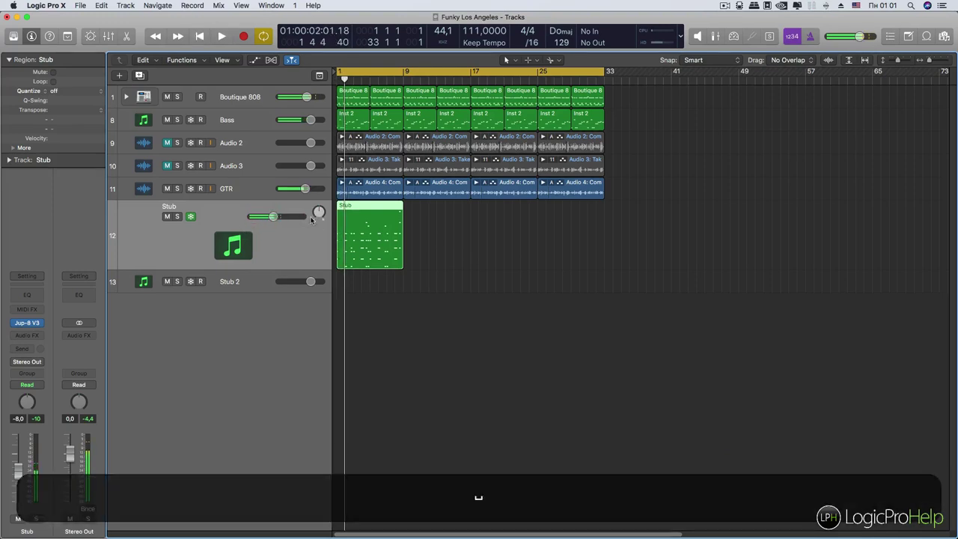
Enlarge the Stub track's height and try to copy its region past bar 9, declining to unfreeze the track.
drag(264, 274, 261, 319)
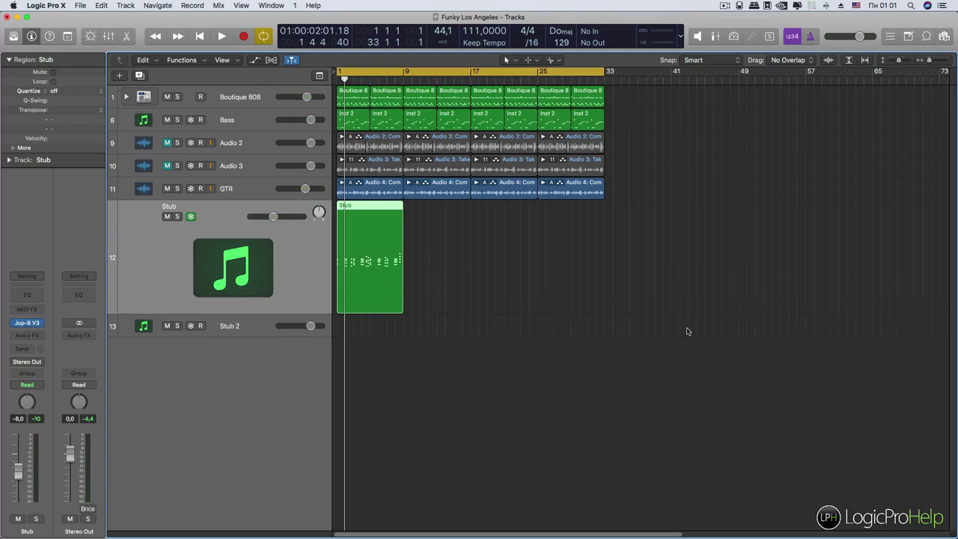
drag(366, 232, 470, 235)
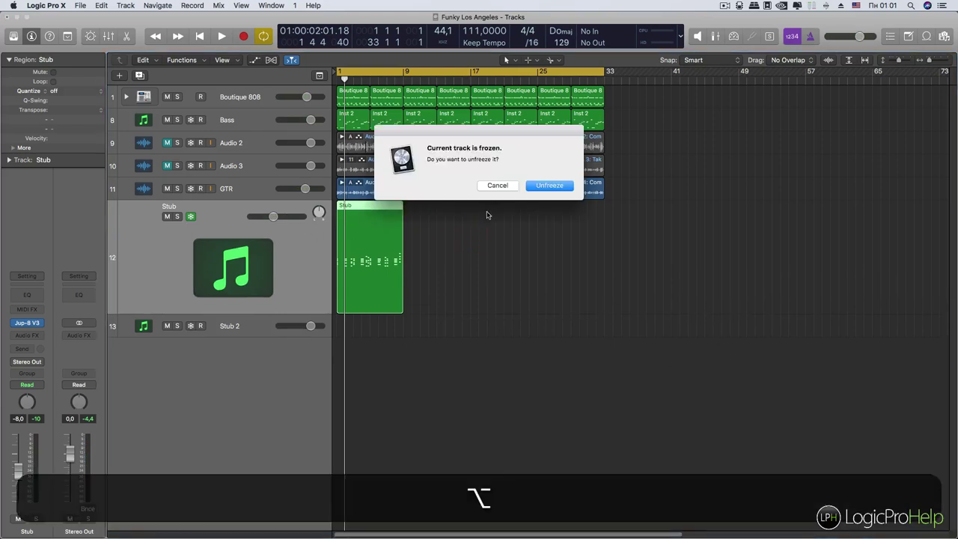
click(495, 185)
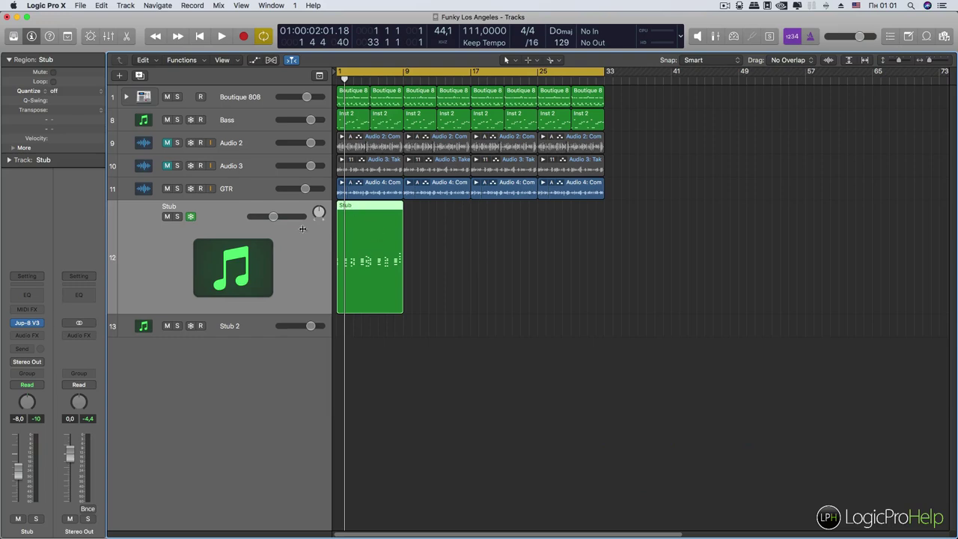
Try to move the frozen Stub region to the empty area past bar 9 and agree to unfreeze the track.
mouse_move(39, 331)
drag(356, 253, 448, 247)
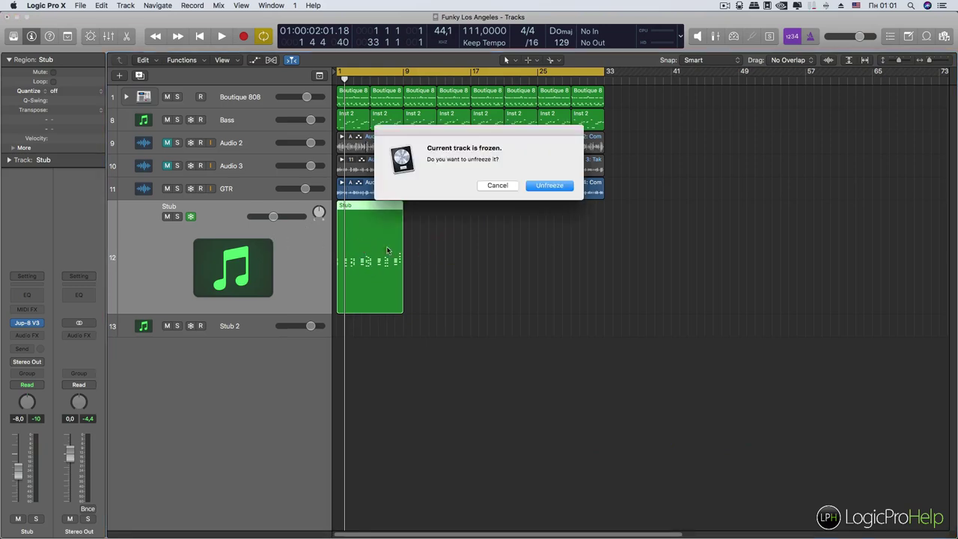
drag(473, 135, 508, 160)
drag(415, 170, 512, 175)
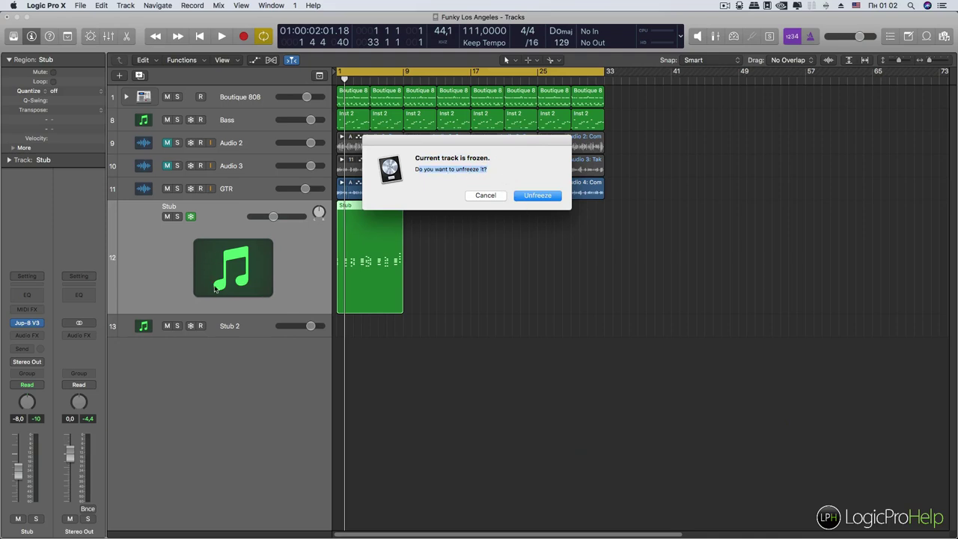
click(538, 198)
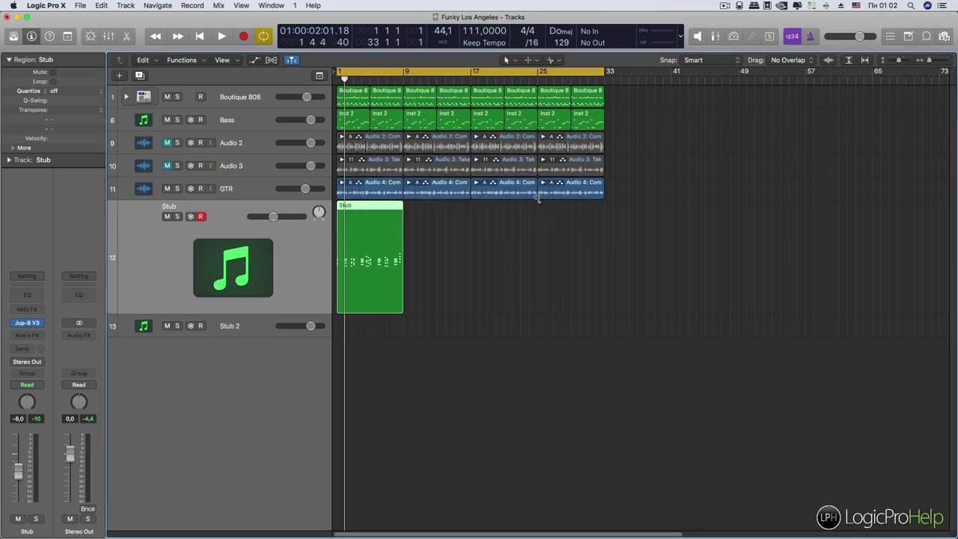
View the Jup-8 V3 instrument on the unfrozen Stub track, close its window and try shifting the Stub region.
click(26, 323)
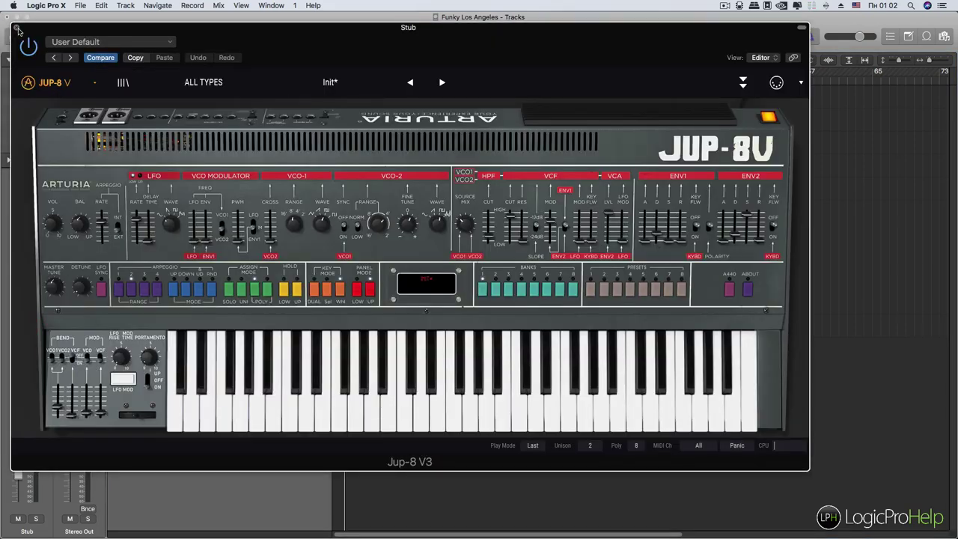
click(16, 28)
drag(379, 249, 329, 247)
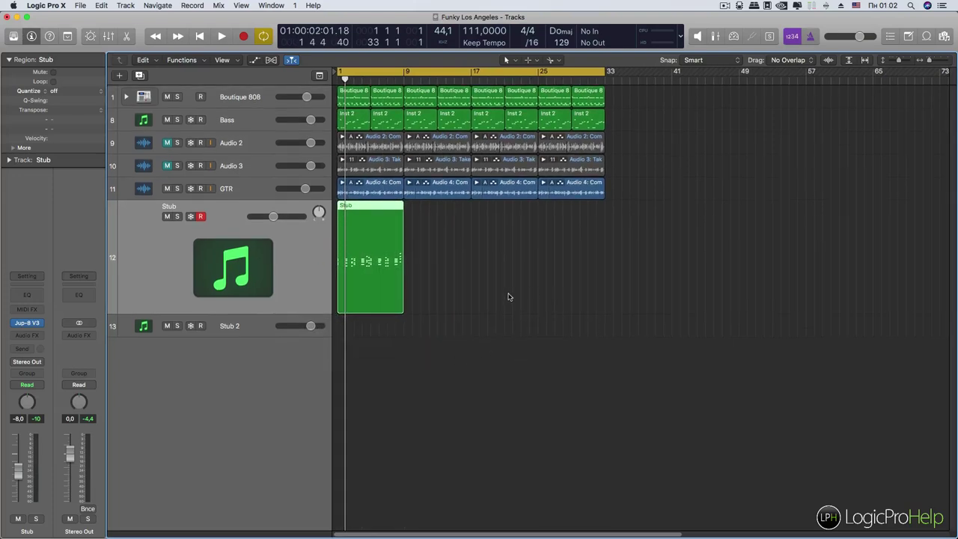
Increase the Stub track's height slightly and deselect its region.
scroll(470, 298, right, 4)
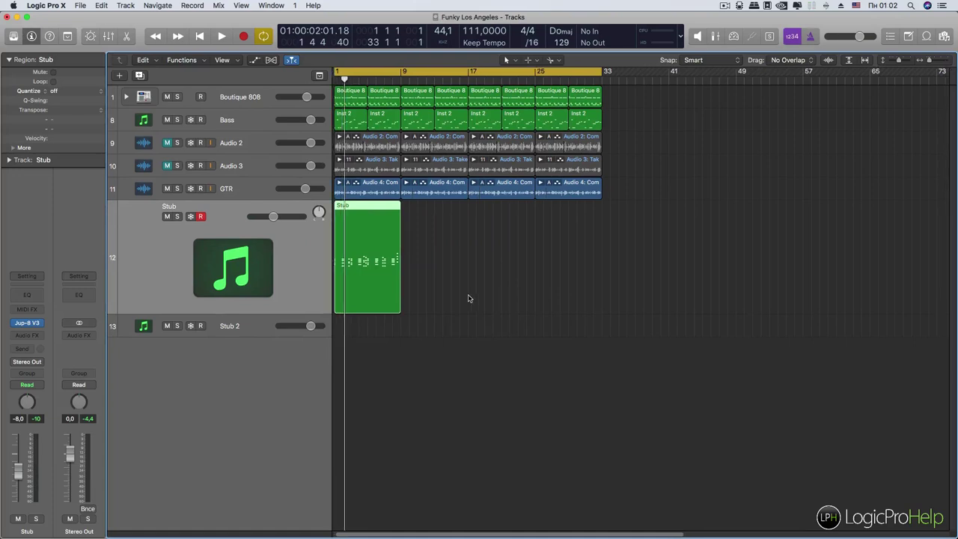
scroll(461, 299, left, 5)
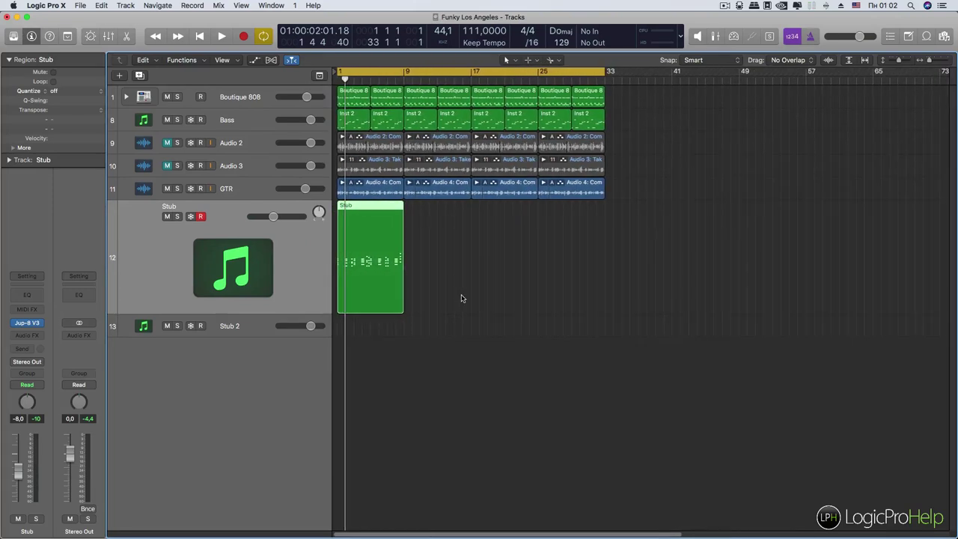
drag(267, 312, 267, 320)
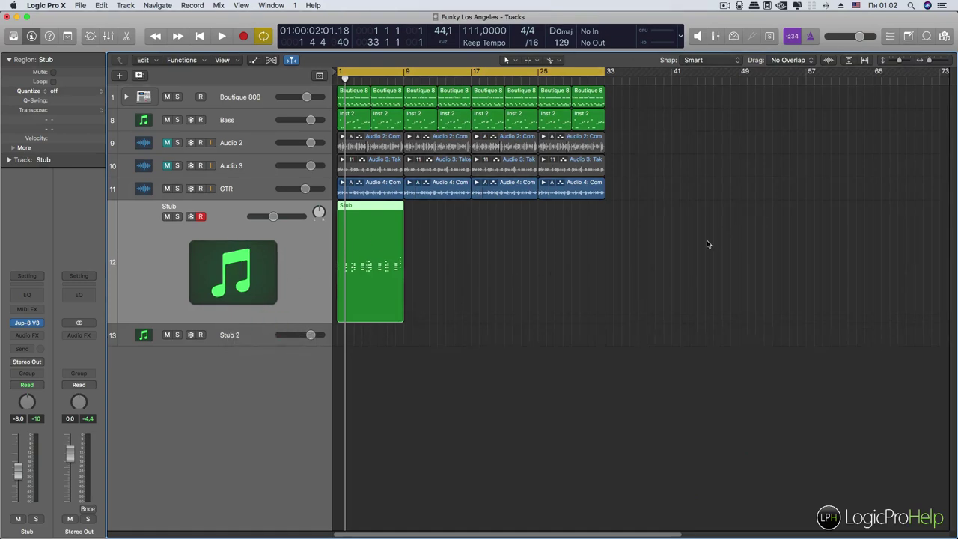
click(670, 318)
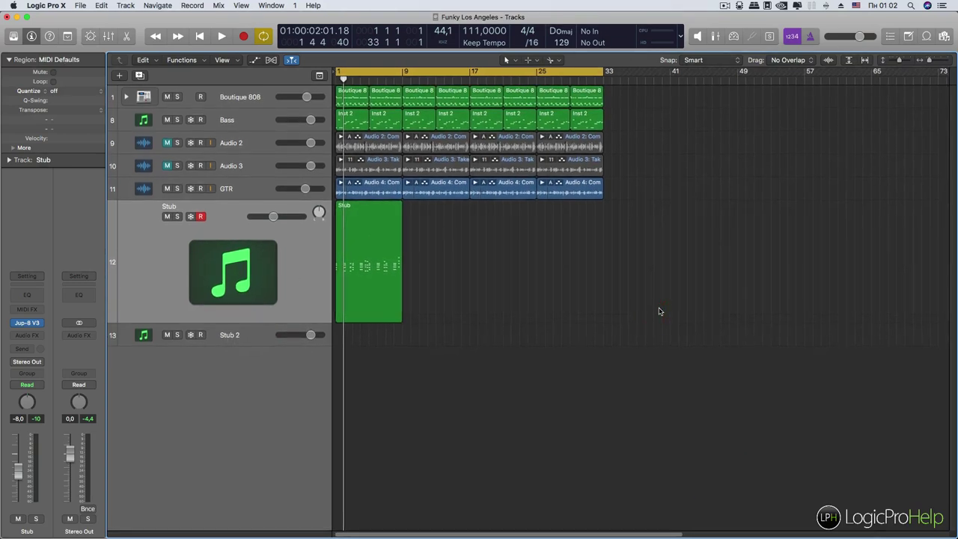